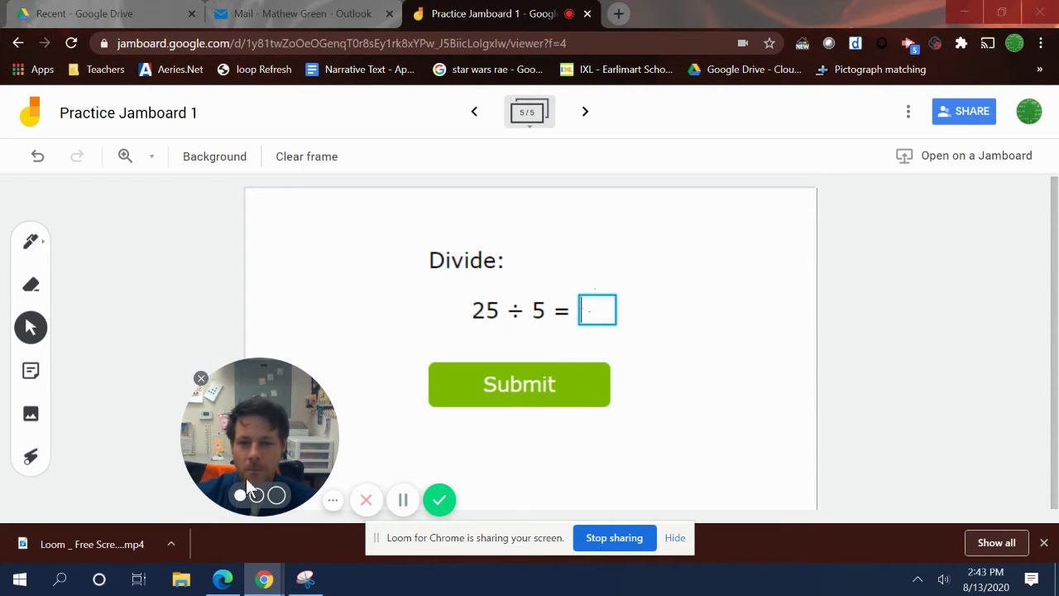
- Resize and reposition the Loom camera bubble, leaving it lower right and clear of the problem
{"action": "left_click_drag", "start_coordinate": [284, 425], "coordinate": [811, 397]}
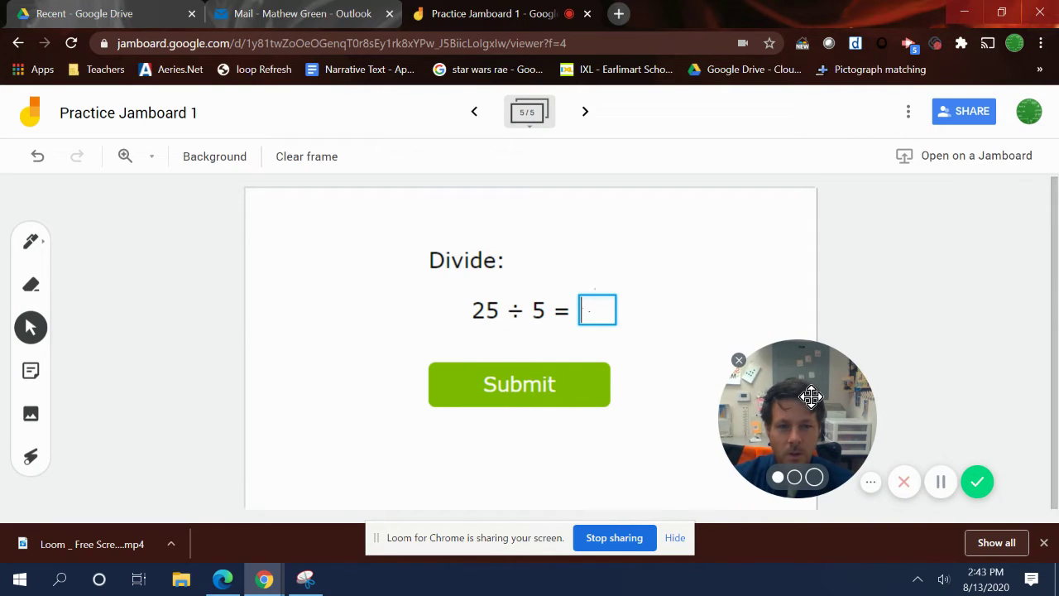
{"action": "left_click", "coordinate": [796, 479]}
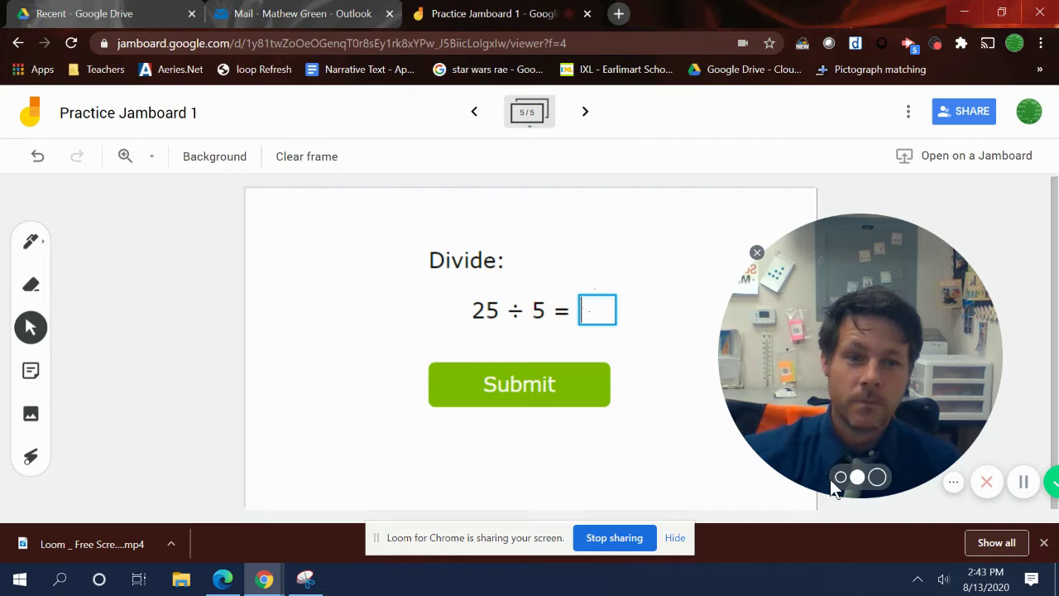
{"action": "left_click", "coordinate": [877, 479]}
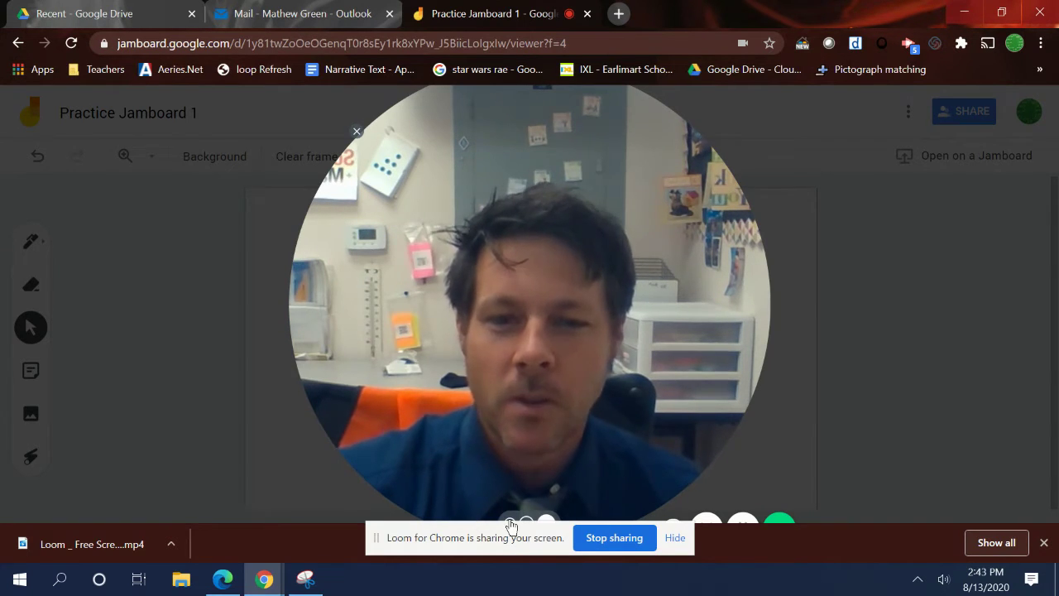
{"action": "left_click", "coordinate": [508, 516]}
{"action": "mouse_move", "coordinate": [136, 422]}
{"action": "left_mouse_down"}
{"action": "mouse_move", "coordinate": [1014, 232]}
{"action": "mouse_move", "coordinate": [240, 157]}
{"action": "mouse_move", "coordinate": [183, 165]}
{"action": "mouse_move", "coordinate": [796, 447]}
{"action": "mouse_move", "coordinate": [882, 447]}
{"action": "mouse_move", "coordinate": [801, 326]}
{"action": "left_mouse_up"}
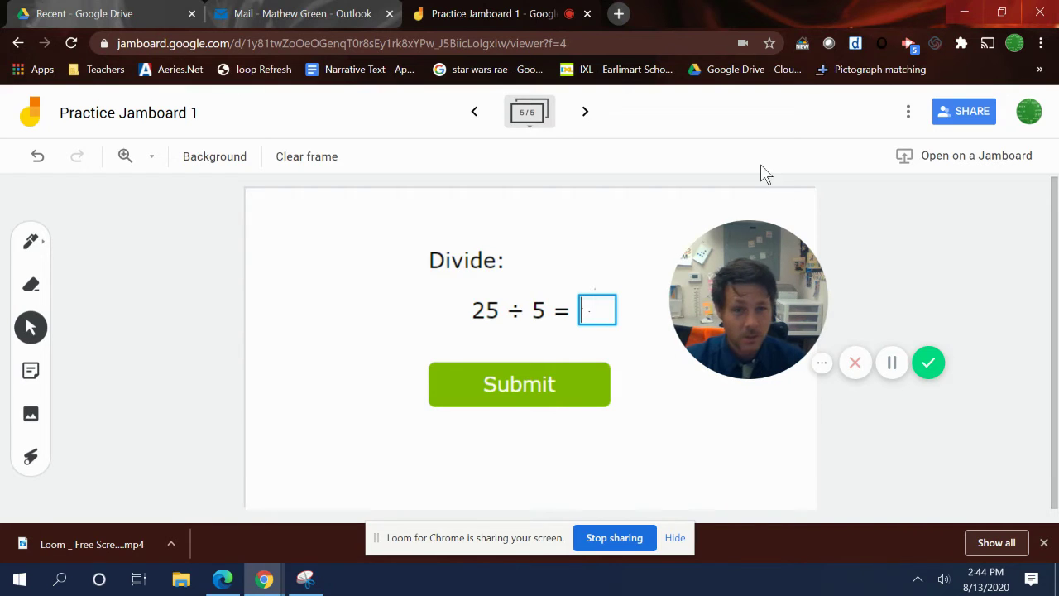
{"action": "mouse_move", "coordinate": [748, 299]}
{"action": "left_click_drag", "start_coordinate": [736, 294], "coordinate": [835, 382]}
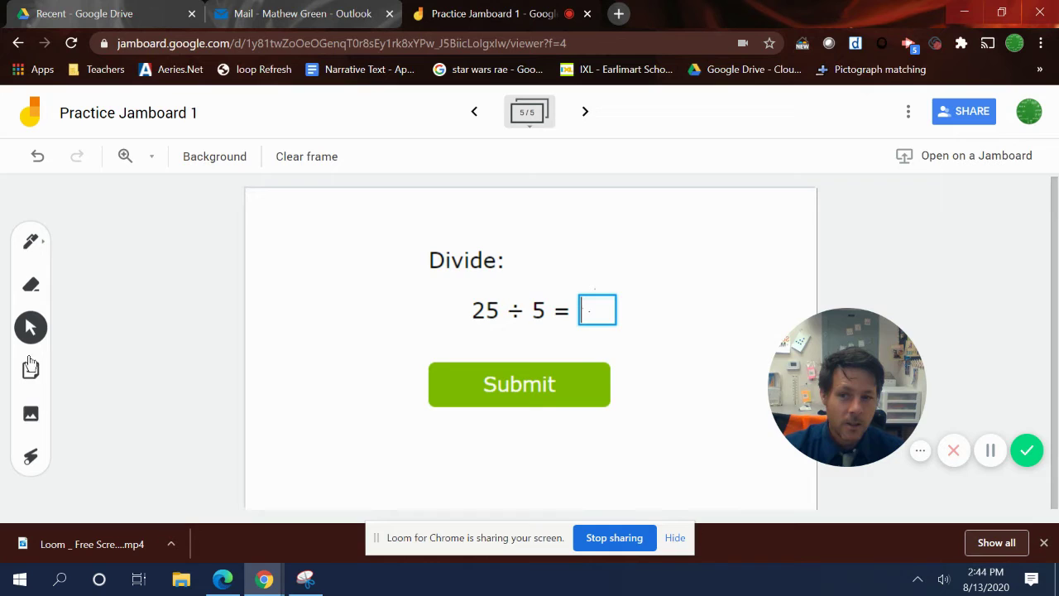
- Scribble a pen mark left of the Divide problem and save a sticky note reading 'The Answer is 5'
{"action": "left_click", "coordinate": [33, 246]}
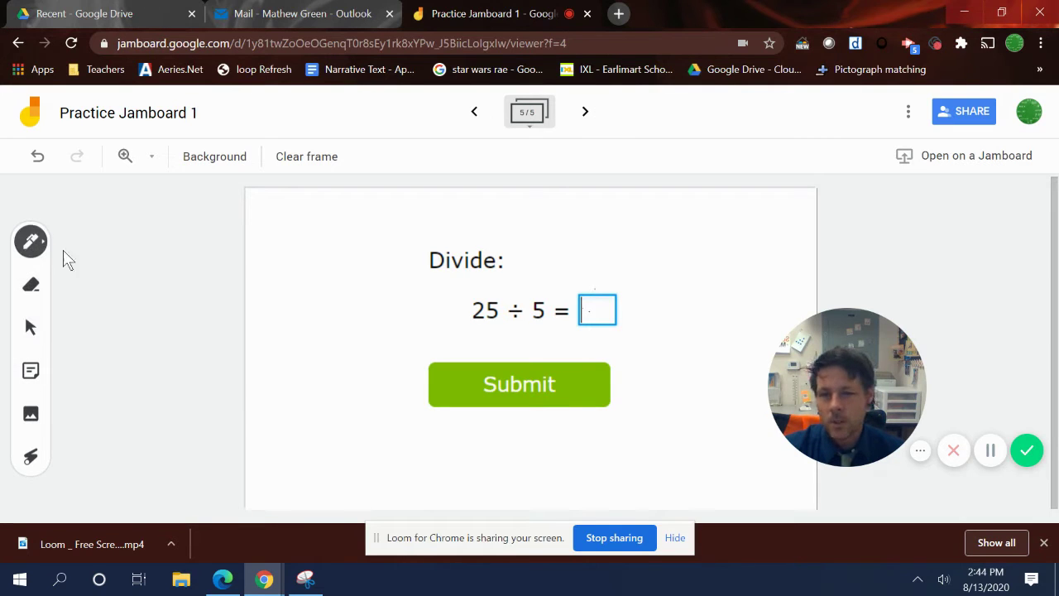
{"action": "mouse_move", "coordinate": [357, 232]}
{"action": "left_mouse_down"}
{"action": "mouse_move", "coordinate": [386, 274]}
{"action": "mouse_move", "coordinate": [366, 308]}
{"action": "mouse_move", "coordinate": [374, 322]}
{"action": "left_mouse_up"}
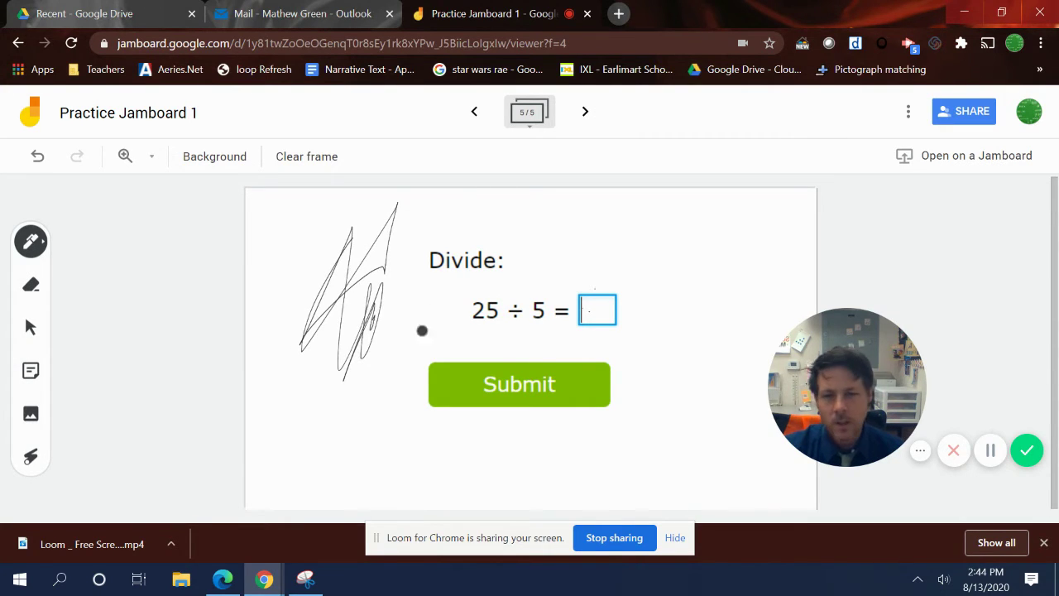
{"action": "left_click", "coordinate": [31, 372]}
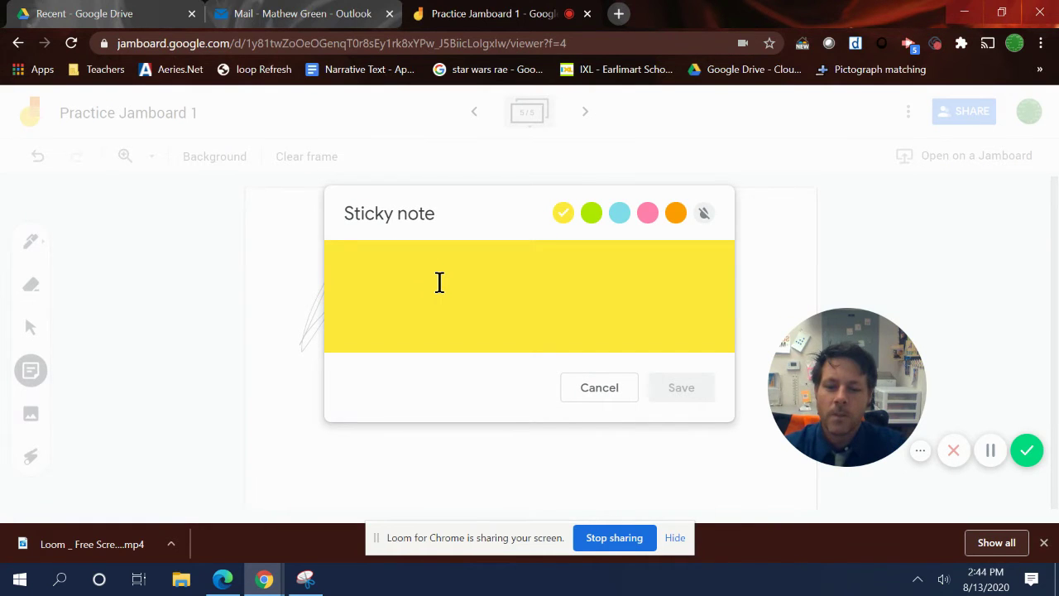
{"action": "type", "text": "5"}
{"action": "key", "text": "BackSpace"}
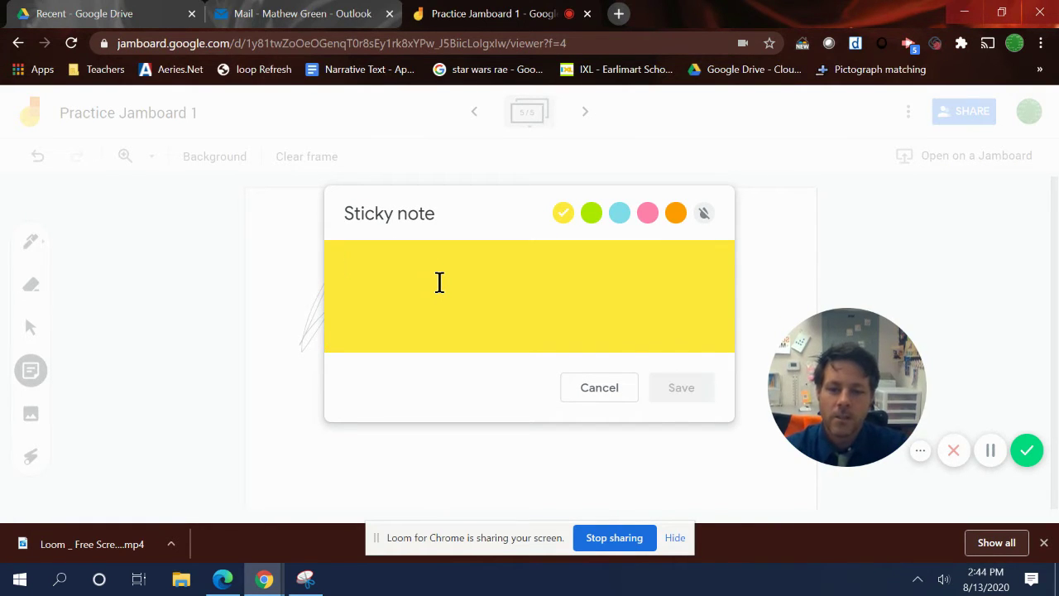
{"action": "type", "text": "The Answer is 5"}
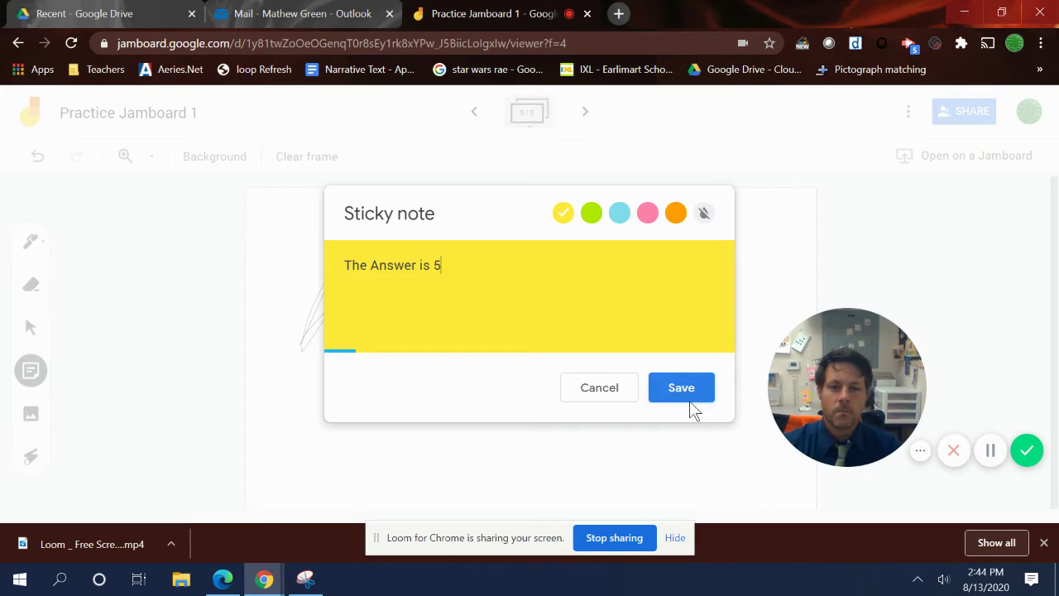
{"action": "left_click", "coordinate": [691, 403]}
{"action": "left_click", "coordinate": [772, 243]}
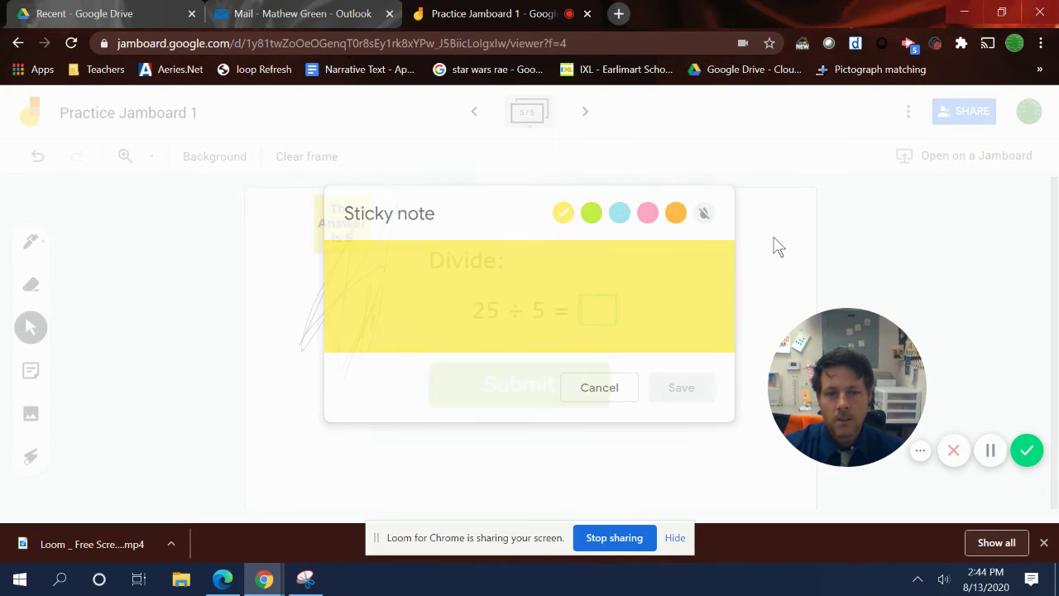
- Drag the 'The Answer is 5' note from the top-left corner to just right of 25 ÷ 5
{"action": "mouse_move", "coordinate": [340, 228]}
{"action": "left_mouse_down"}
{"action": "mouse_move", "coordinate": [699, 294]}
{"action": "mouse_move", "coordinate": [686, 282]}
{"action": "mouse_move", "coordinate": [743, 326]}
{"action": "left_mouse_up"}
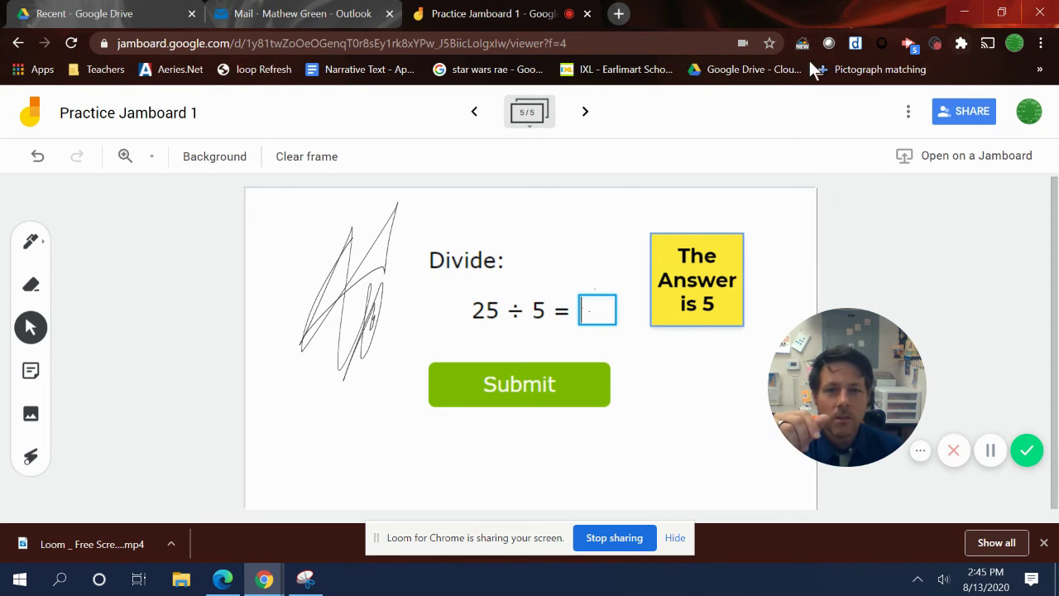
- In a new tab, search Google for 'google extensions' and open the Chrome Web Store Extensions result
{"action": "left_click", "coordinate": [619, 14]}
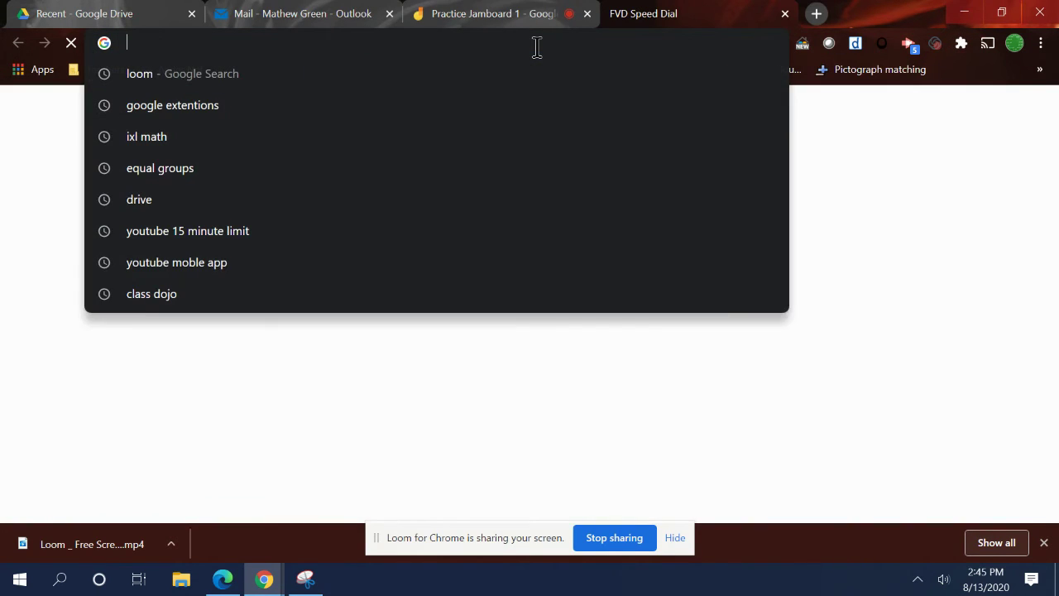
{"action": "type", "text": "google e"}
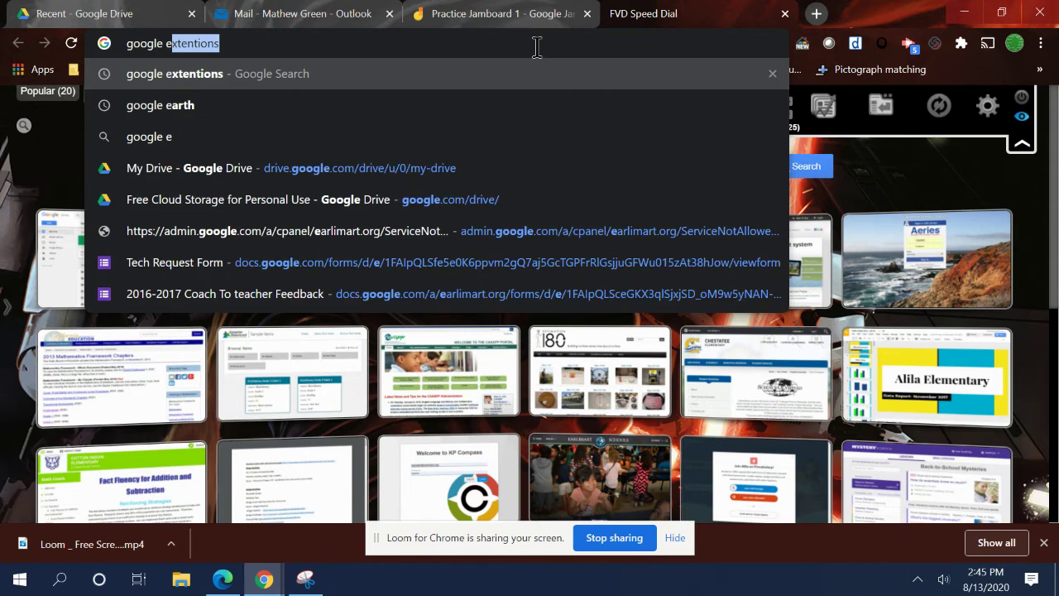
{"action": "type", "text": "x"}
{"action": "key", "text": "Right"}
{"action": "key", "text": "Return"}
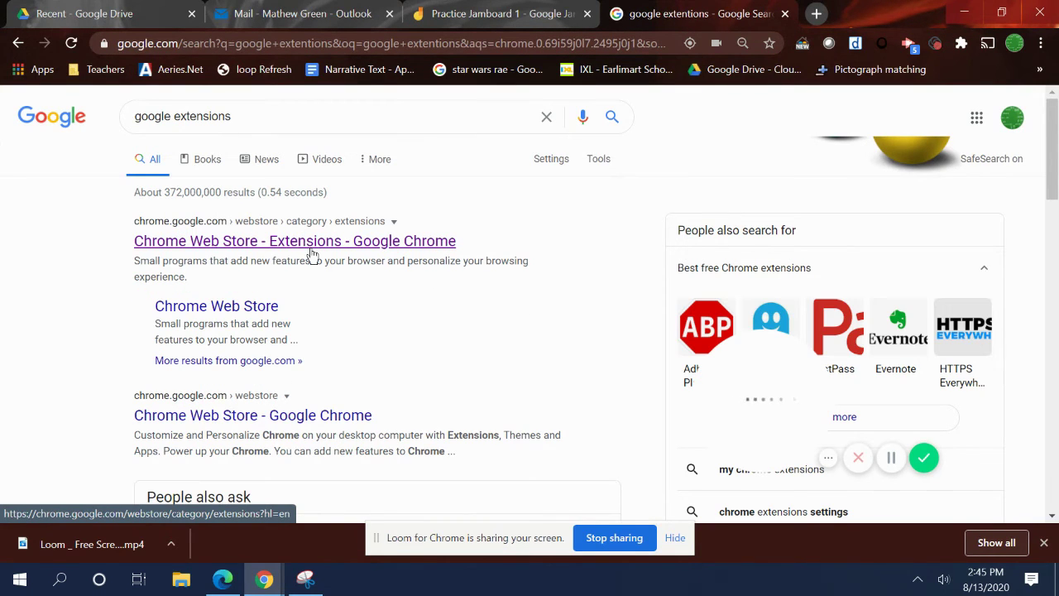
{"action": "left_click", "coordinate": [263, 243]}
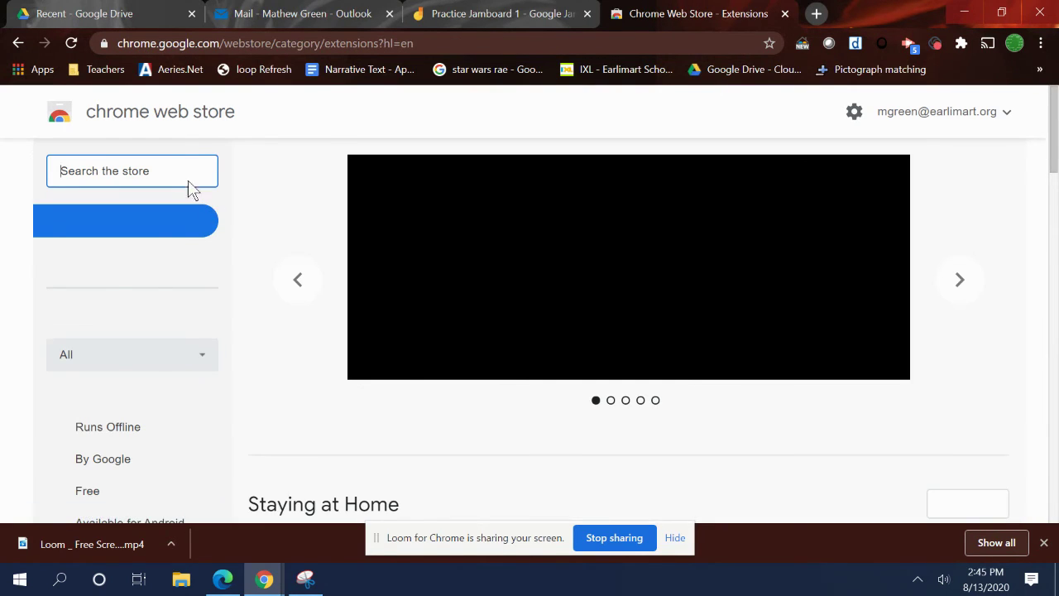
- Search the Chrome Web Store for 'loom' and check that Loom for Chrome shows as added
{"action": "type", "text": "loo"}
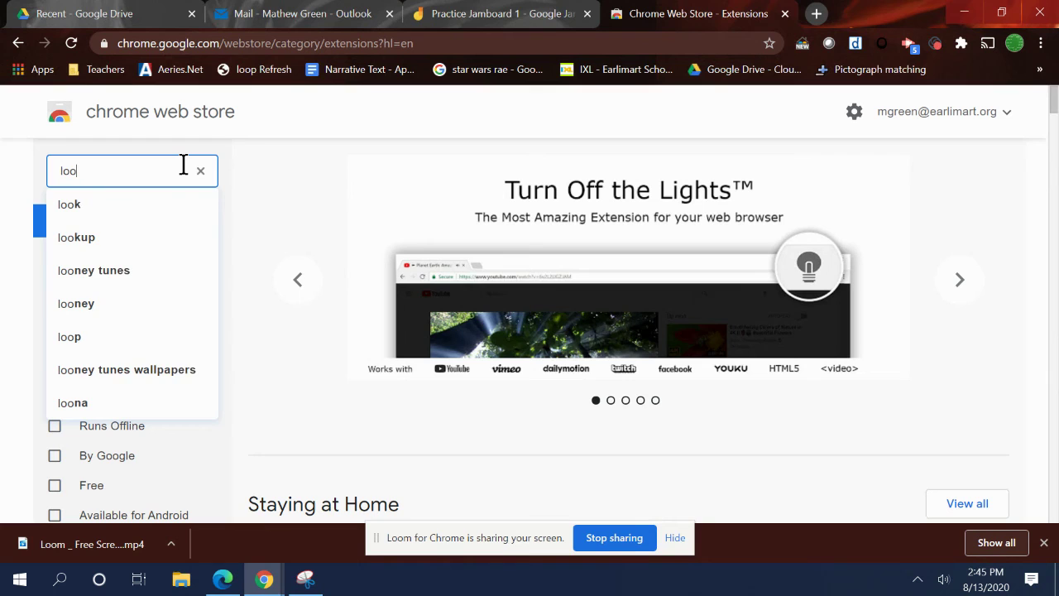
{"action": "type", "text": "m"}
{"action": "key", "text": "Return"}
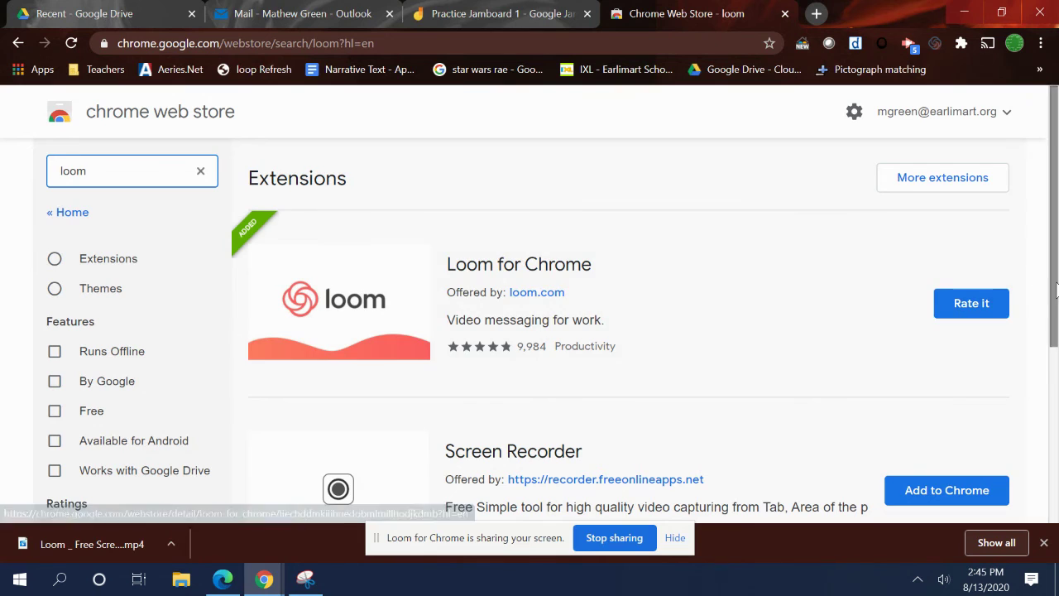
{"action": "scroll", "coordinate": [993, 331], "scroll_direction": "down", "scroll_amount": 1}
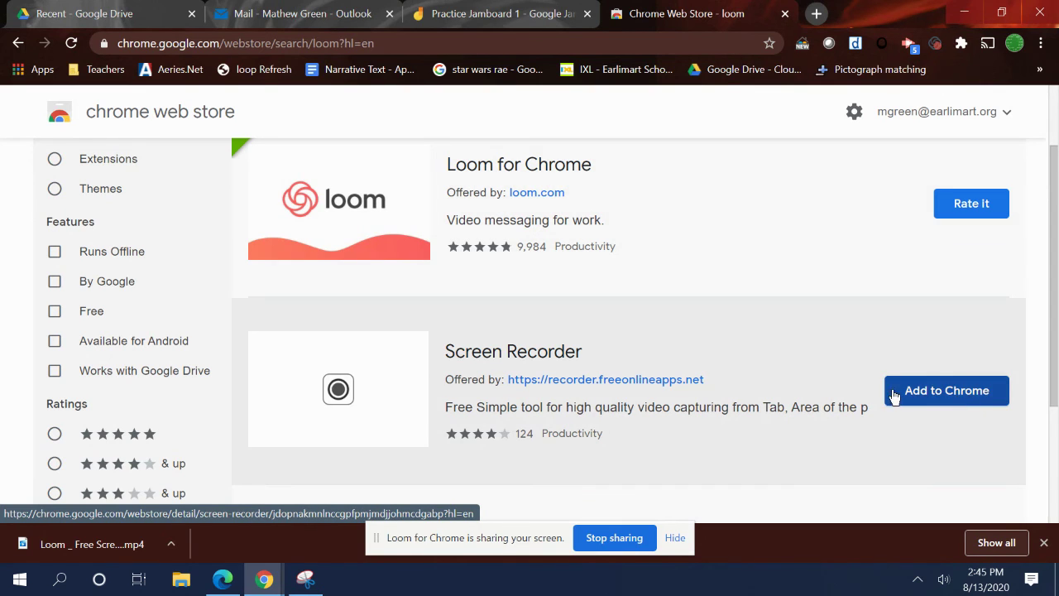
{"action": "scroll", "coordinate": [665, 212], "scroll_direction": "up", "scroll_amount": 1}
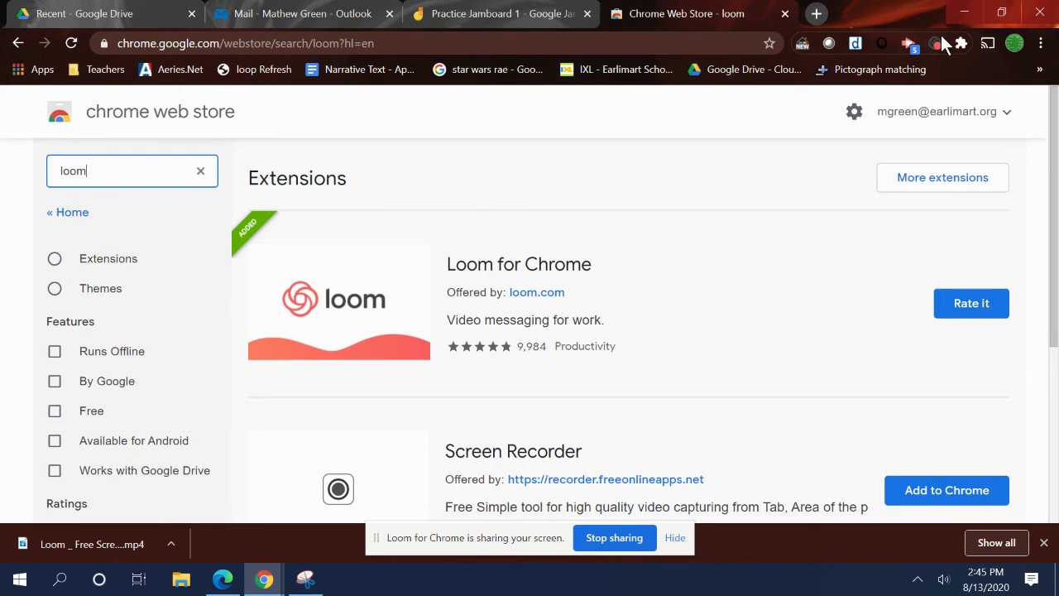
{"action": "left_click", "coordinate": [817, 14]}
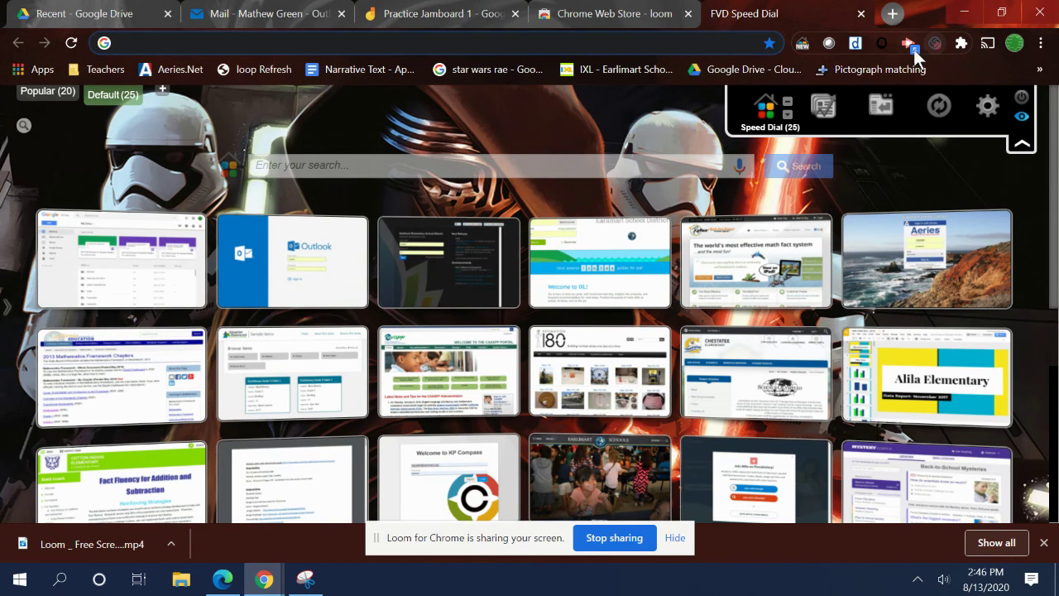
{"action": "left_click", "coordinate": [621, 15]}
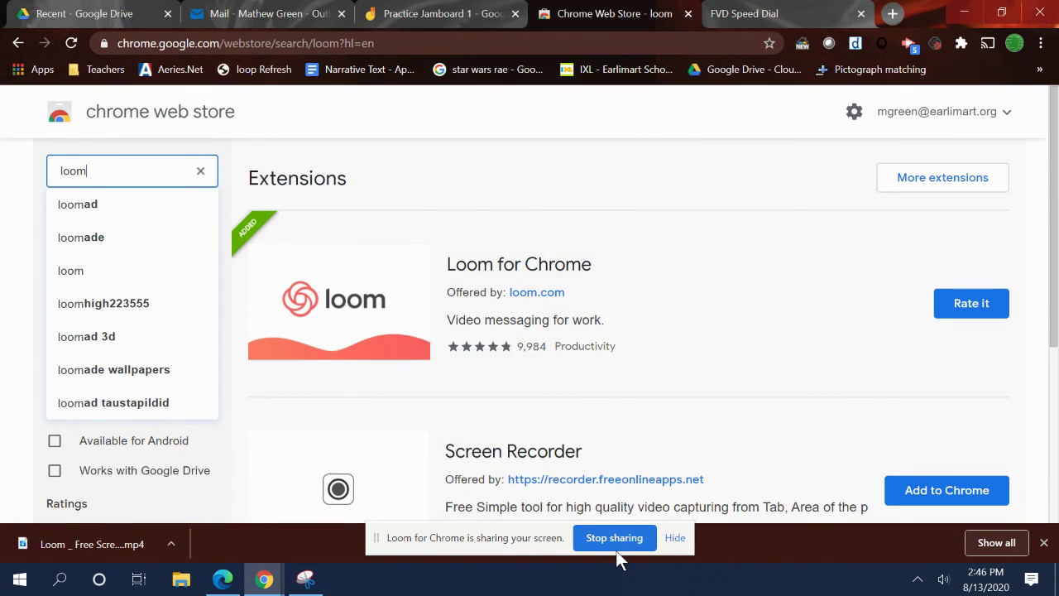
- Switch back to the Practice Jamboard 1 tab, enlarge the Loom camera bubble and hide its controls
{"action": "left_click", "coordinate": [476, 12]}
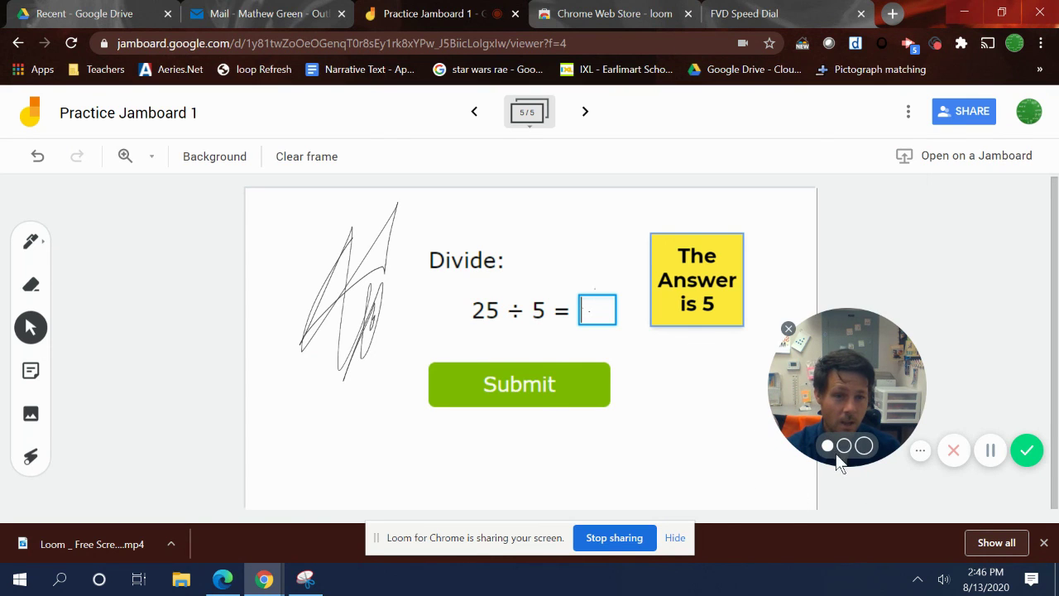
{"action": "left_click", "coordinate": [864, 447]}
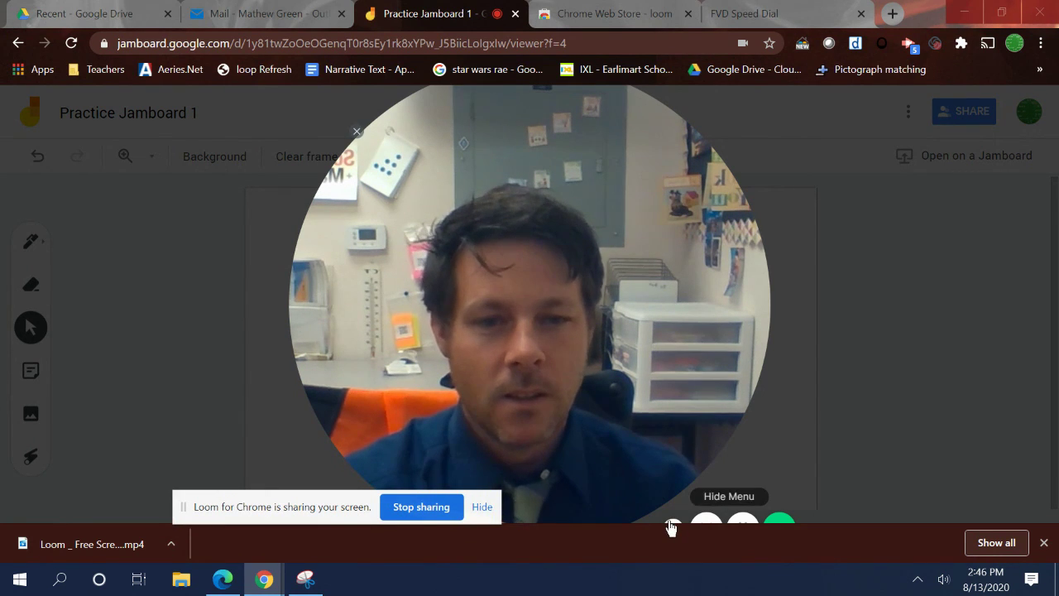
{"action": "left_click", "coordinate": [672, 527]}
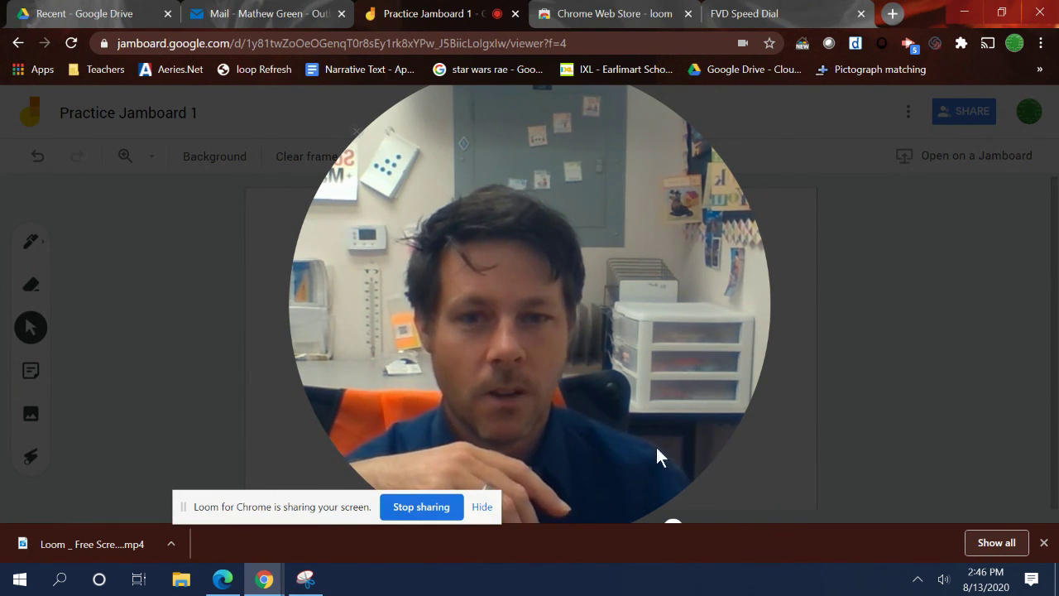